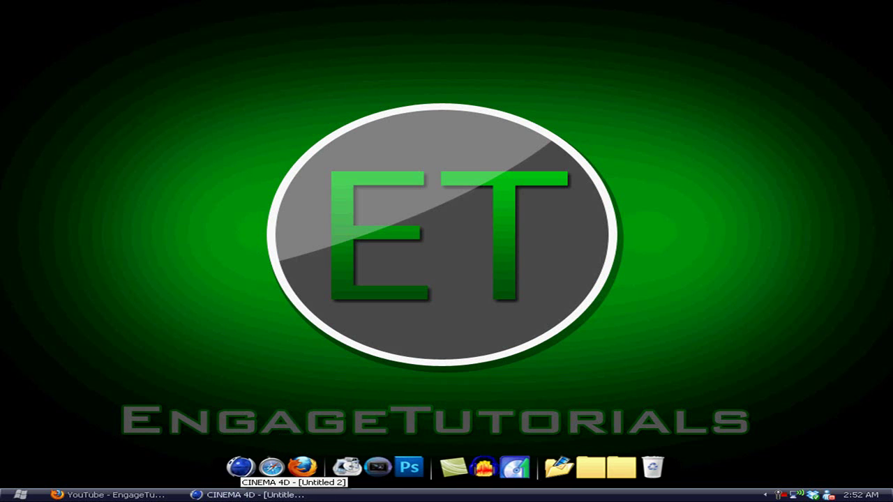
# Add a Plane primitive sized 9999999 m in width and height as a vast ground
pyautogui.click(248, 494)
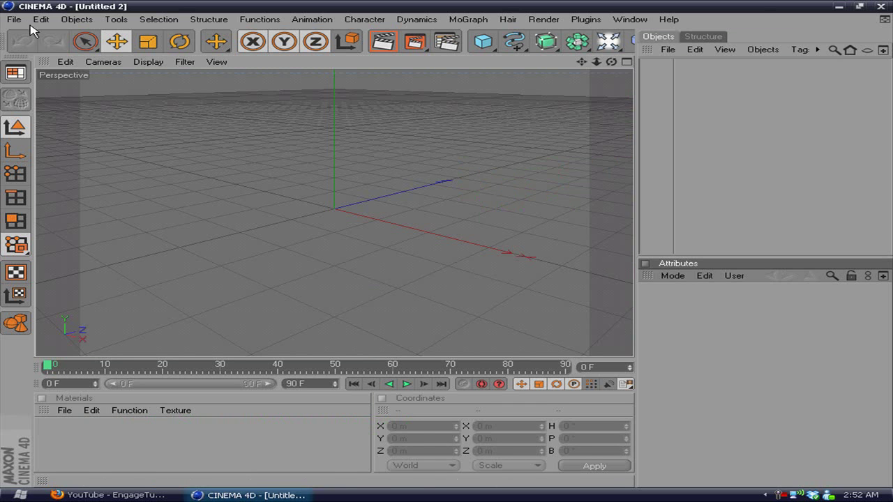
pyautogui.click(484, 44)
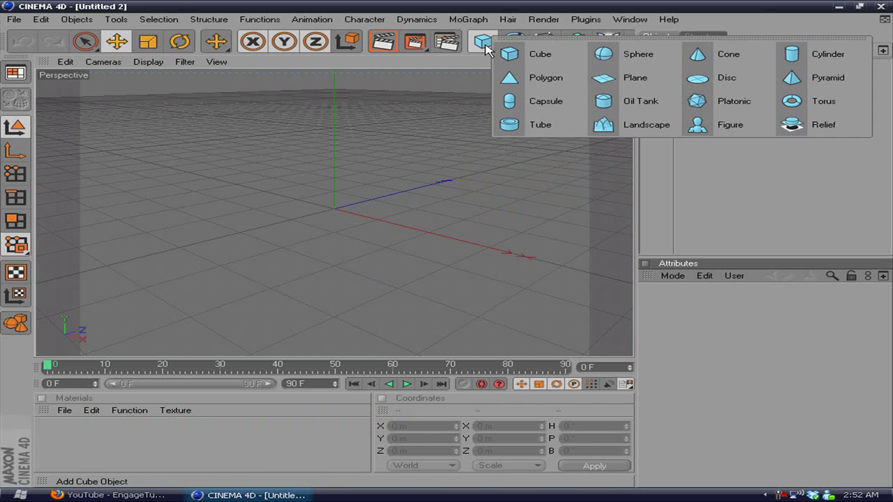
pyautogui.click(635, 79)
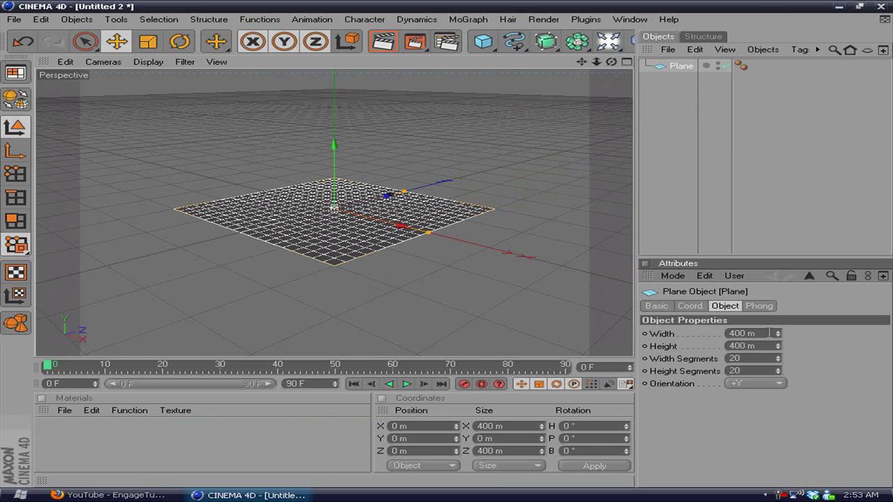
pyautogui.click(768, 333)
pyautogui.write('5')
pyautogui.click(748, 345)
pyautogui.write('9999999')
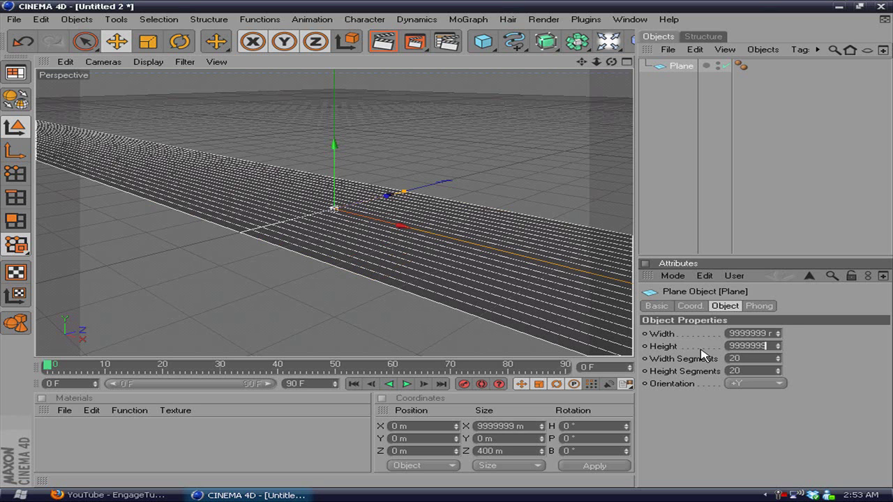
pyautogui.press('Return')
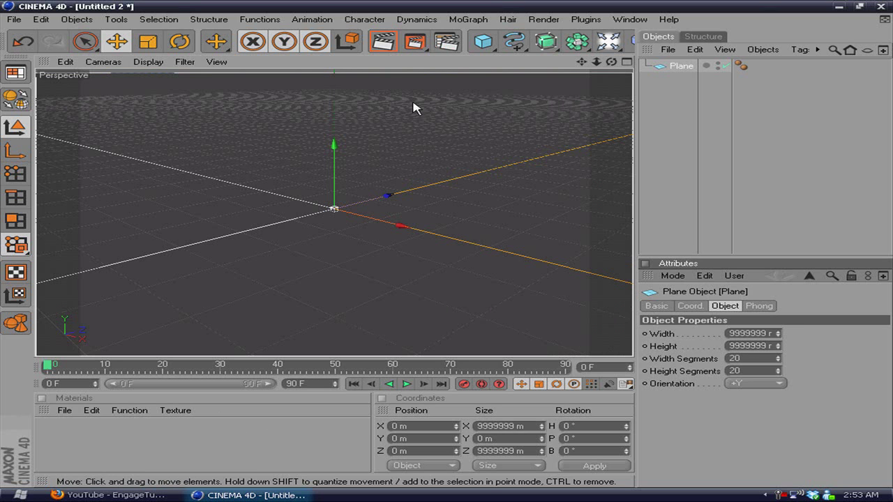
pyautogui.moveTo(612, 62); pyautogui.dragTo(605, 52)
# Add a Text spline and replace its default text with TUTORIAL
pyautogui.click(514, 42)
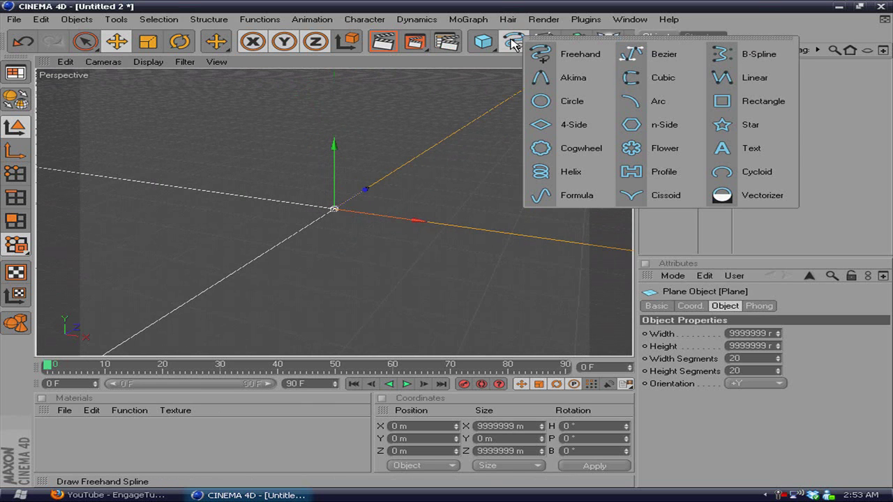
pyautogui.click(723, 148)
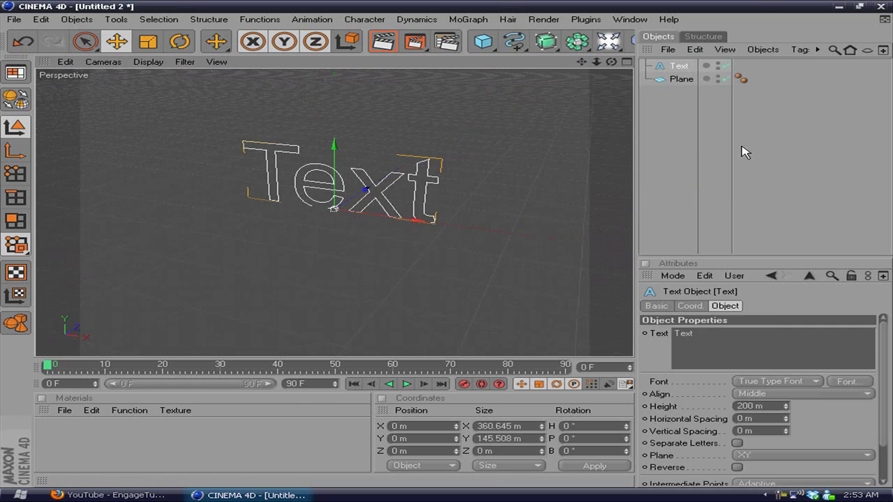
pyautogui.doubleClick(737, 336)
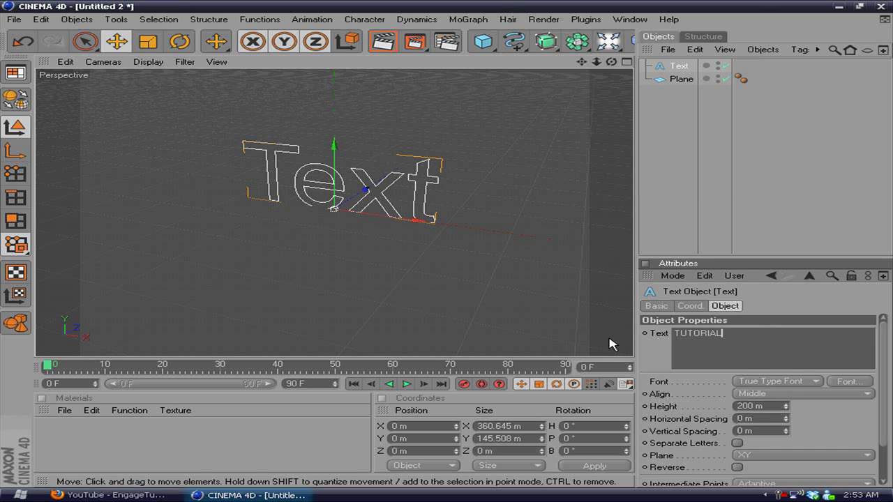
# Set the text spline's font to Impact
pyautogui.click(842, 382)
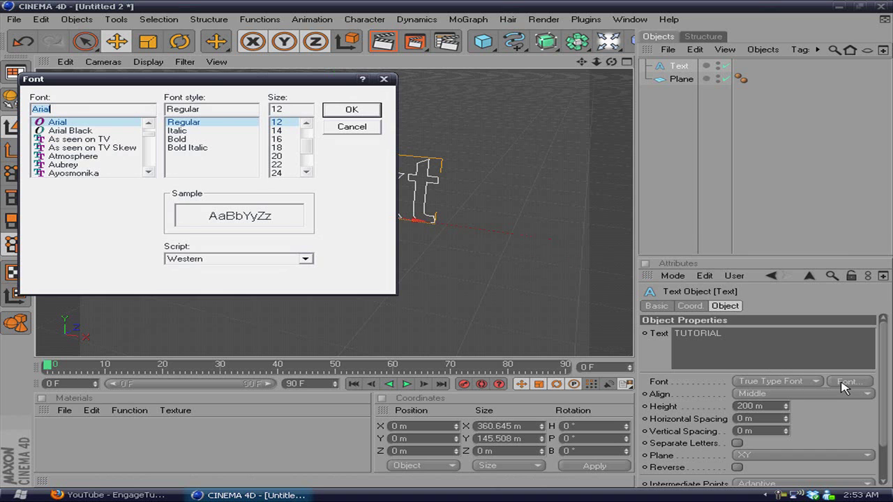
pyautogui.write('IM')
pyautogui.click(62, 122)
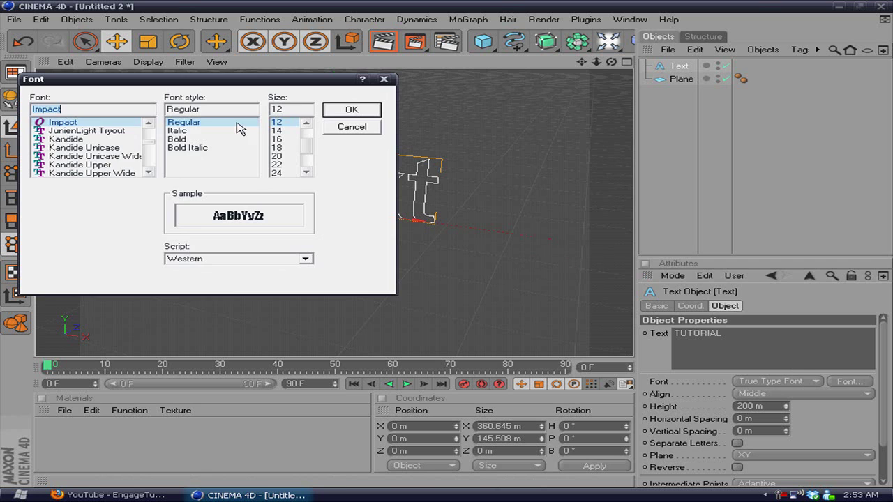
pyautogui.click(351, 109)
# Nudge the text to X -24.455 m and render a quick preview
pyautogui.moveTo(383, 219)
pyautogui.mouseDown()
pyautogui.moveTo(335, 200)
pyautogui.moveTo(380, 218)
pyautogui.mouseUp()
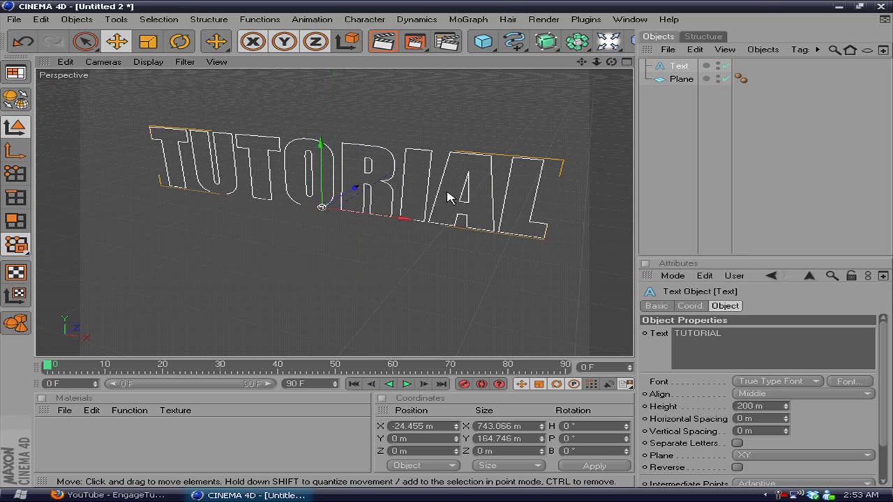
pyautogui.click(378, 43)
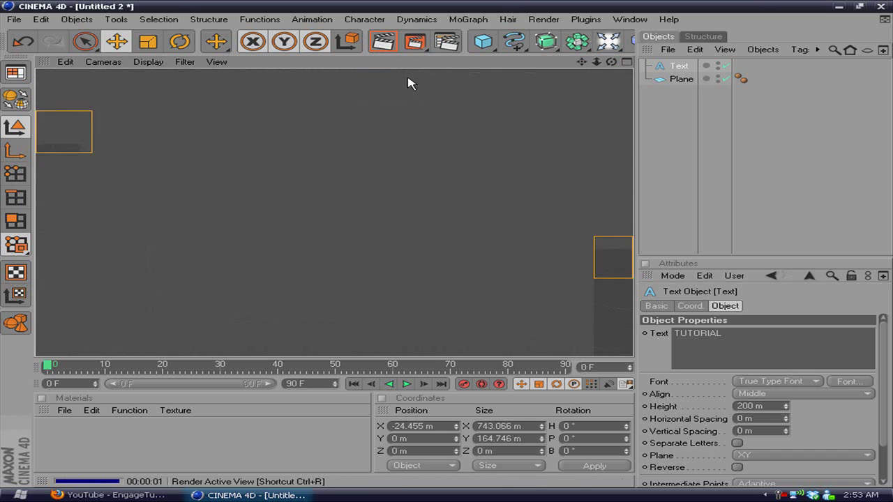
pyautogui.click(358, 210)
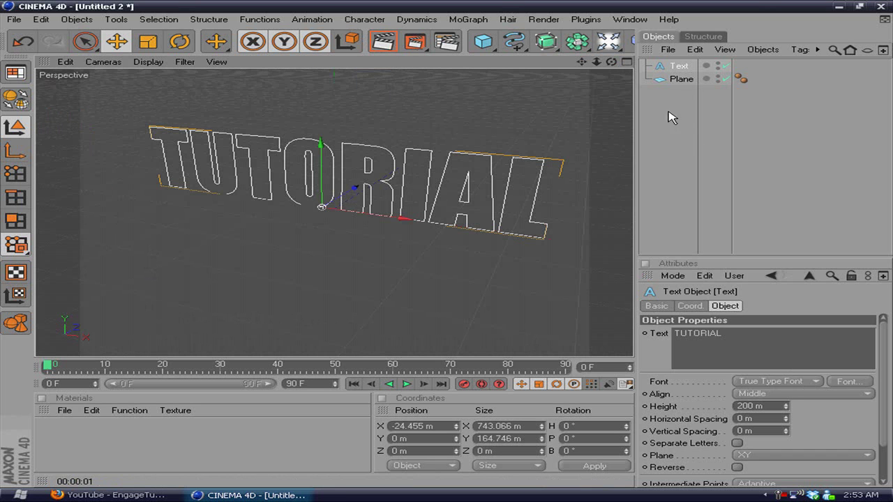
# Nest the Text spline under a new Extrude NURBS for 20 m deep letters and render a check
pyautogui.click(547, 44)
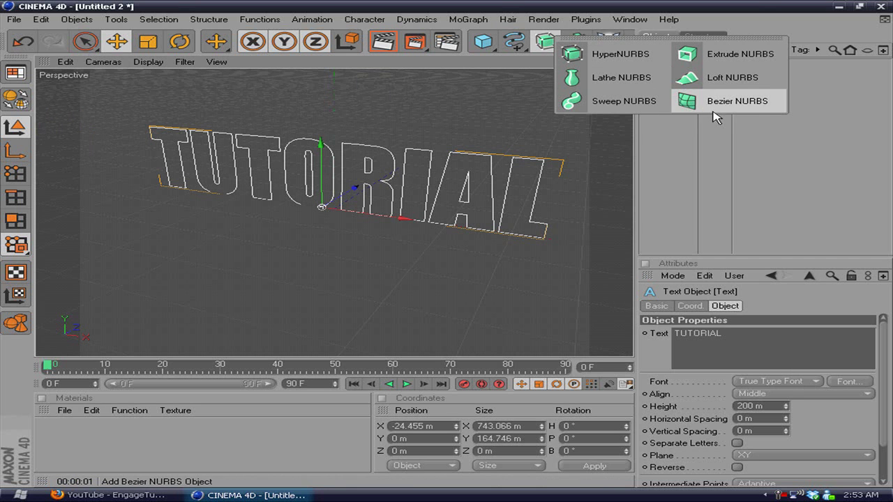
pyautogui.click(711, 68)
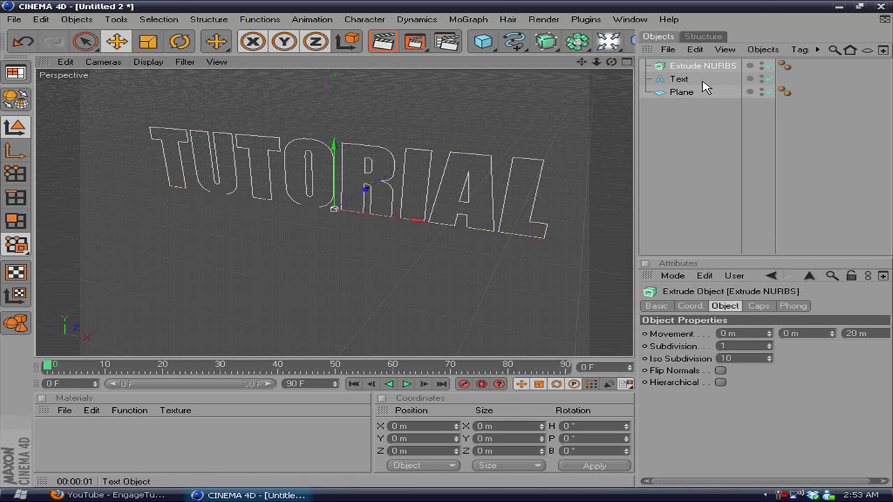
pyautogui.moveTo(686, 83); pyautogui.dragTo(701, 68)
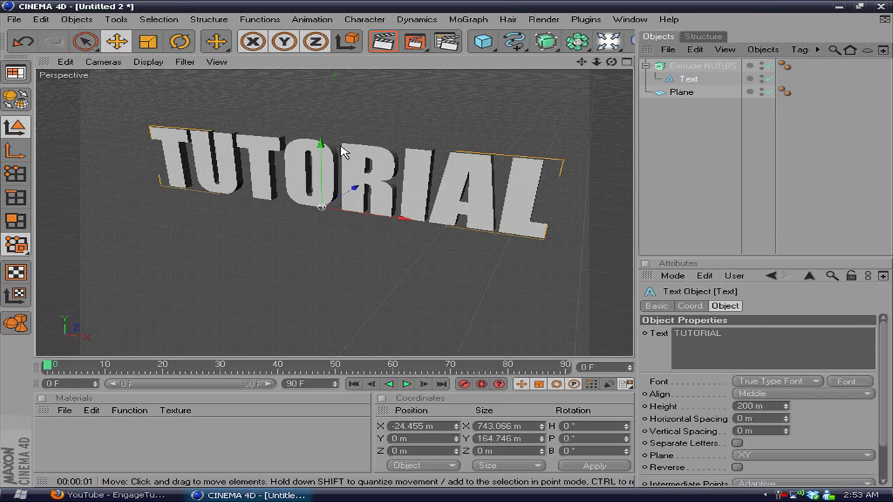
pyautogui.click(383, 44)
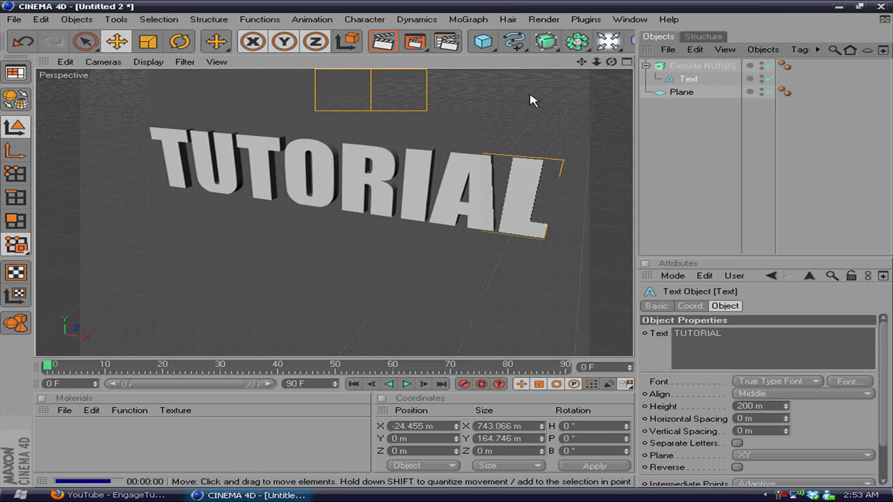
pyautogui.moveTo(611, 61)
pyautogui.mouseDown()
pyautogui.moveTo(552, 67)
pyautogui.moveTo(596, 66)
pyautogui.mouseUp()
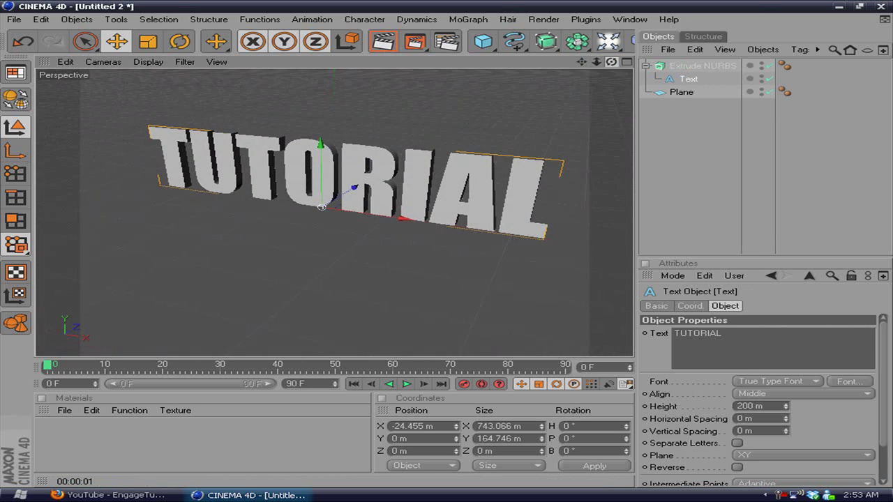
pyautogui.click(647, 65)
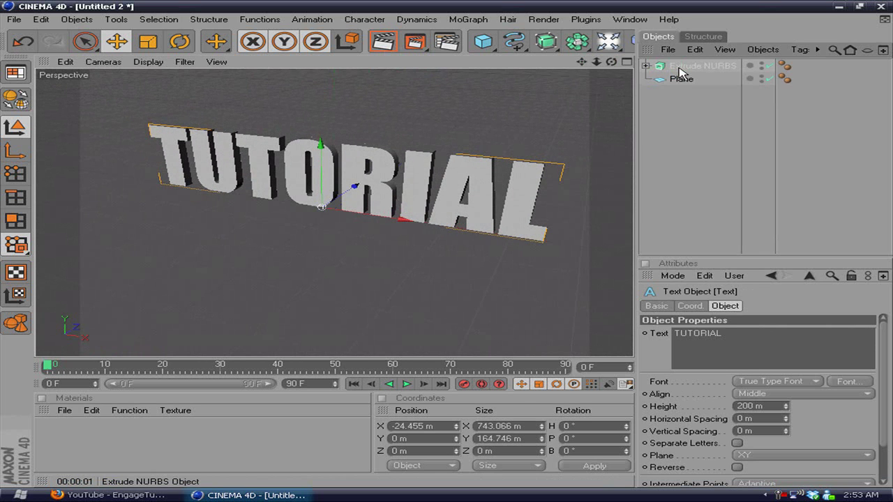
# Copy and paste Extrude NURBS to create the duplicate Extrude NURBS.1
pyautogui.rightClick(681, 66)
pyautogui.click(726, 112)
pyautogui.rightClick(702, 65)
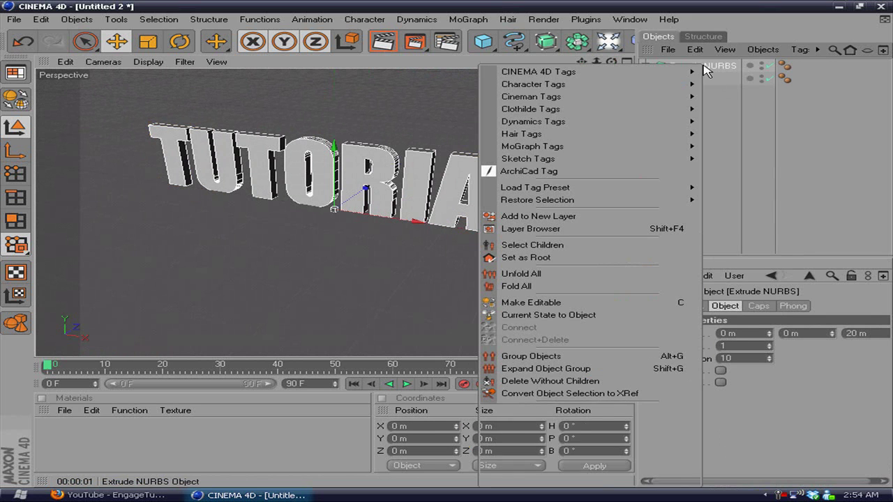
pyautogui.click(713, 190)
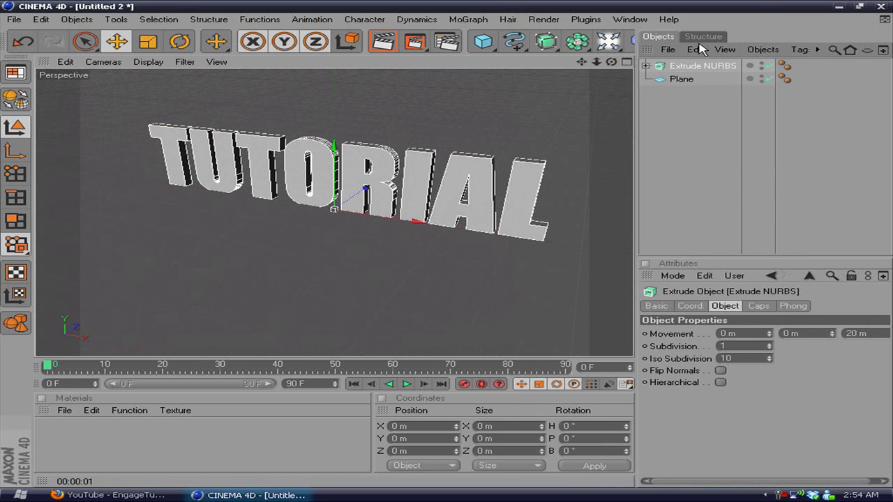
pyautogui.click(668, 50)
pyautogui.click(695, 49)
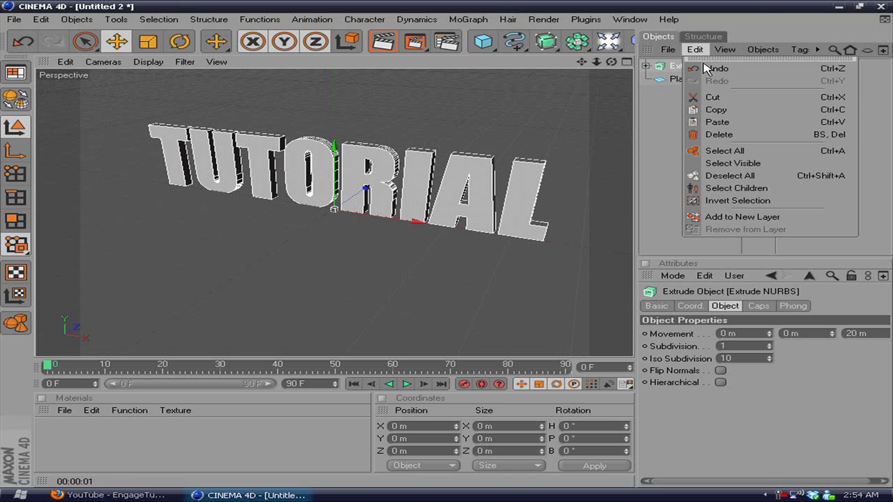
pyautogui.click(722, 112)
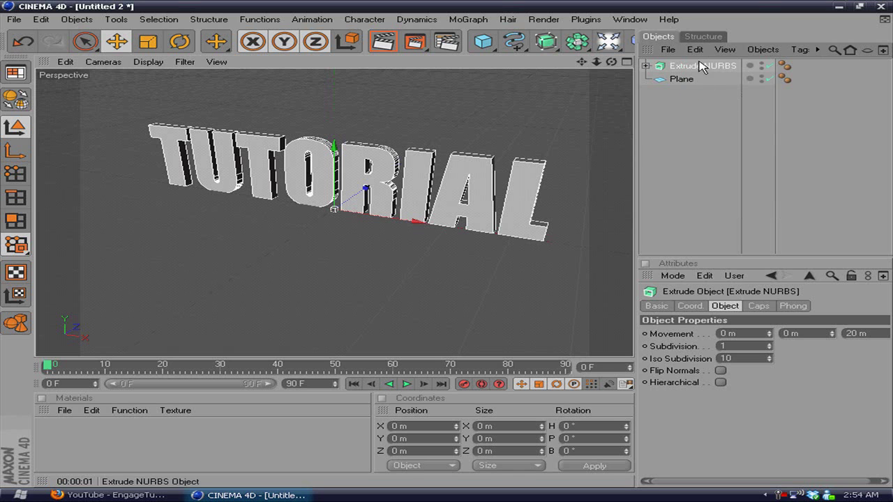
pyautogui.click(695, 49)
pyautogui.click(717, 121)
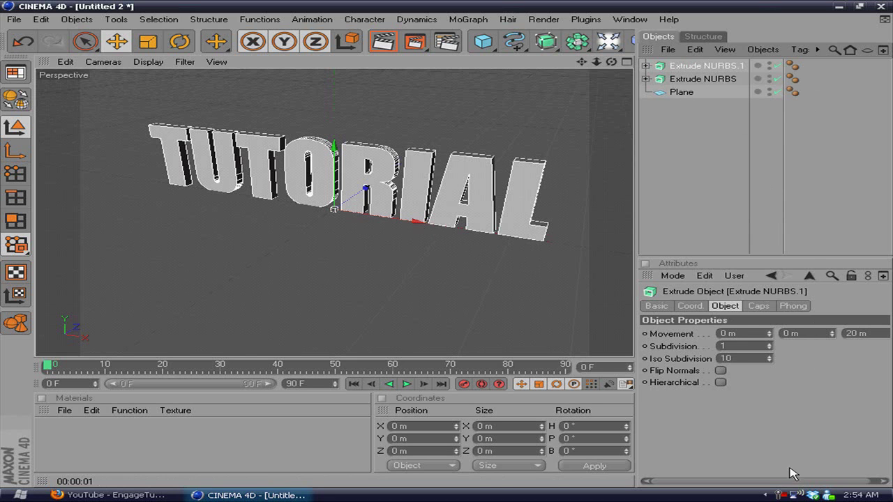
# Set the copy's extrusion depth to 60 m
pyautogui.moveTo(793, 481); pyautogui.dragTo(838, 487)
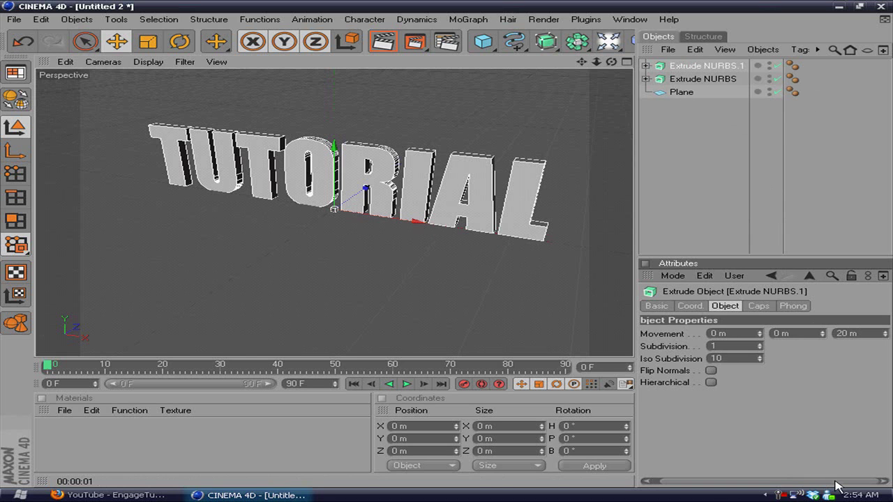
pyautogui.click(861, 333)
pyautogui.write('60')
pyautogui.press('Return')
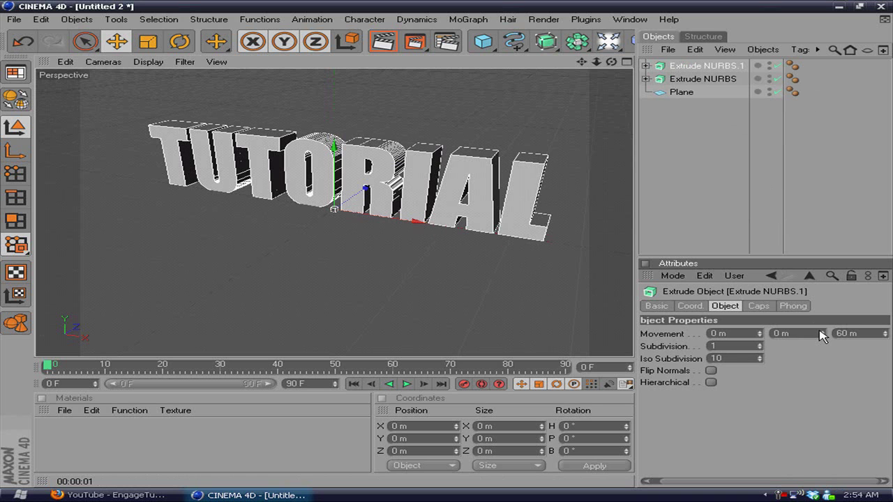
# Move the original text to Z 18.881 m and set its extrusion depth to 40 m
pyautogui.click(703, 79)
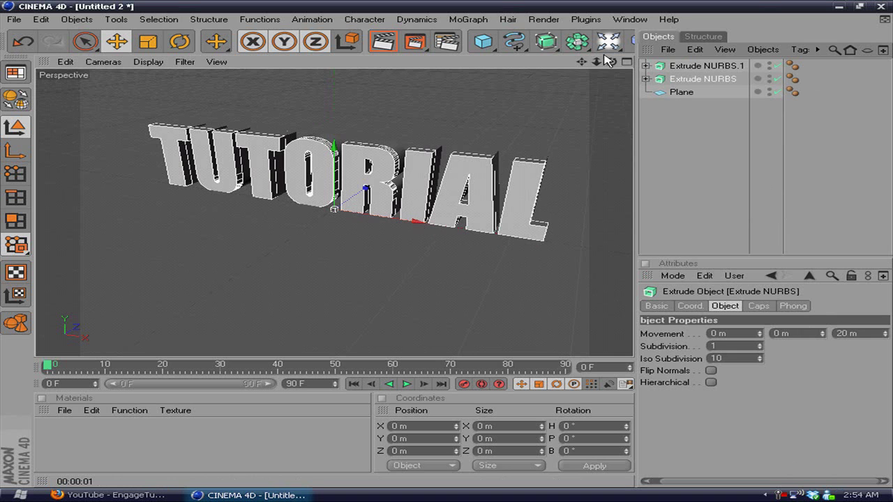
pyautogui.moveTo(611, 61); pyautogui.dragTo(670, 64)
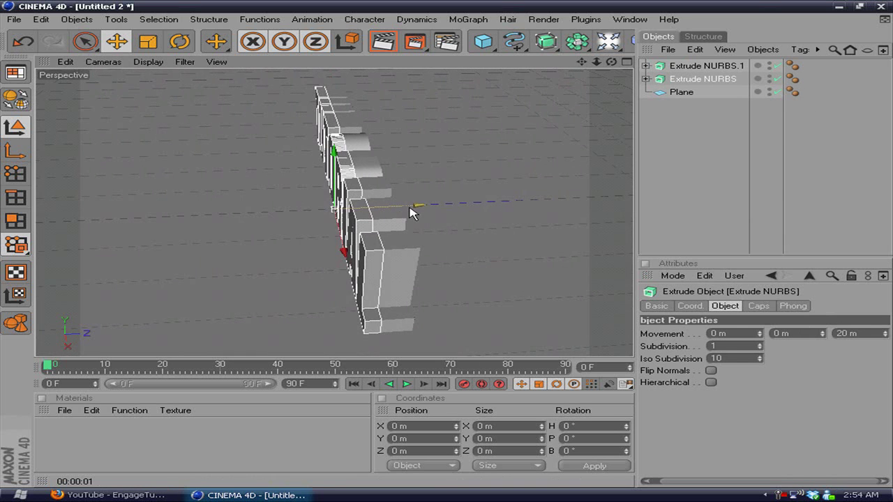
pyautogui.moveTo(413, 210)
pyautogui.mouseDown()
pyautogui.moveTo(431, 205)
pyautogui.moveTo(413, 209)
pyautogui.mouseUp()
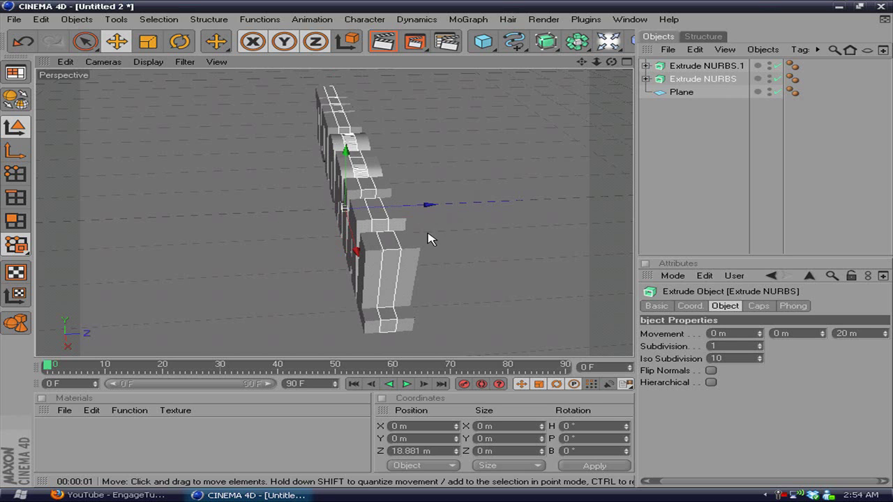
pyautogui.click(858, 333)
pyautogui.write('40')
pyautogui.press('Return')
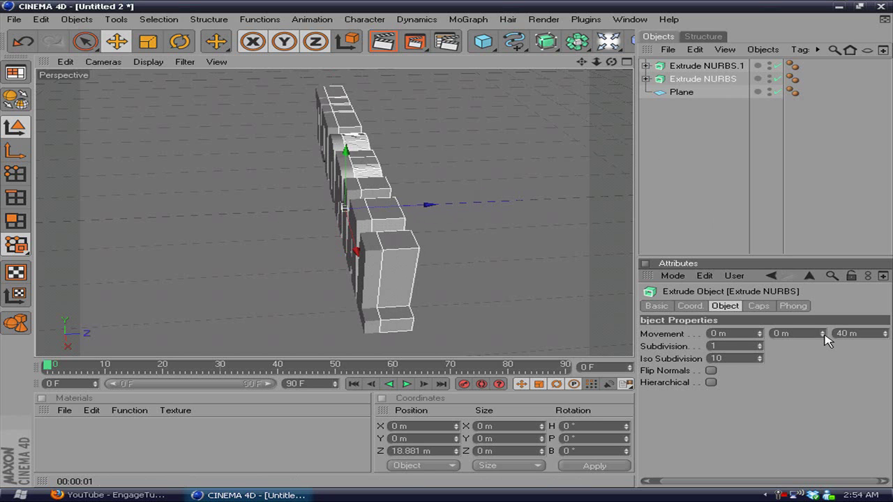
# Change the copy Extrude NURBS.1's extrusion depth to 80 m
pyautogui.click(702, 65)
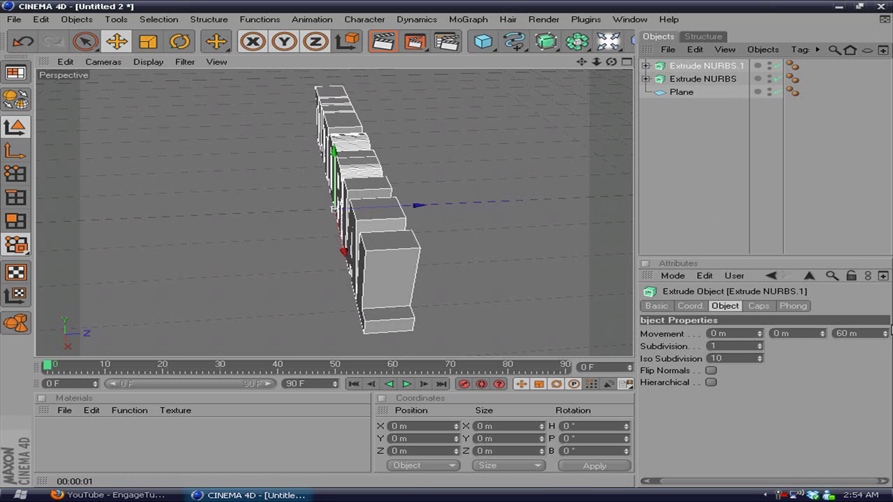
pyautogui.click(862, 333)
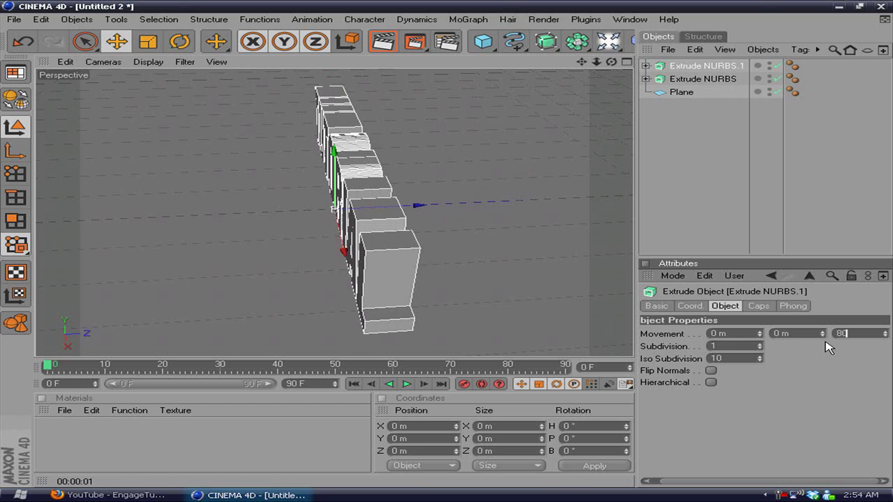
pyautogui.write('80')
pyautogui.press('Return')
pyautogui.click(706, 79)
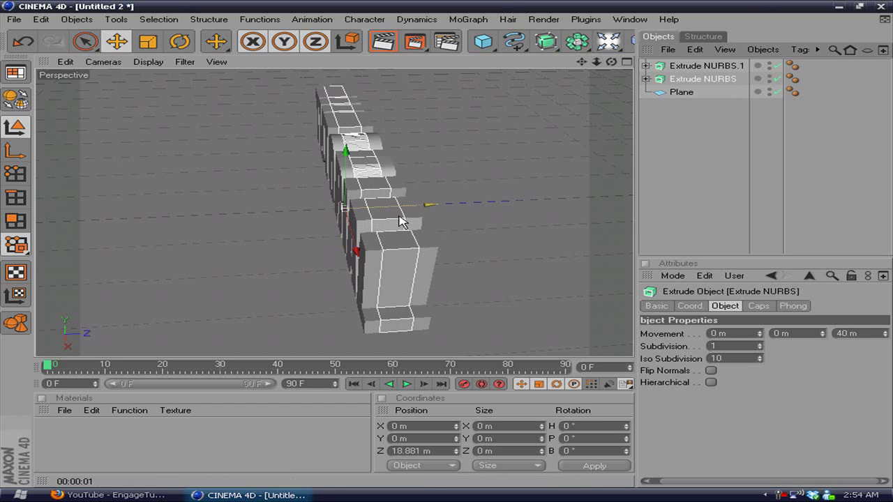
# Set the original's Start and End caps to Fillet Cap (1 step, 5 m radius)
pyautogui.click(759, 306)
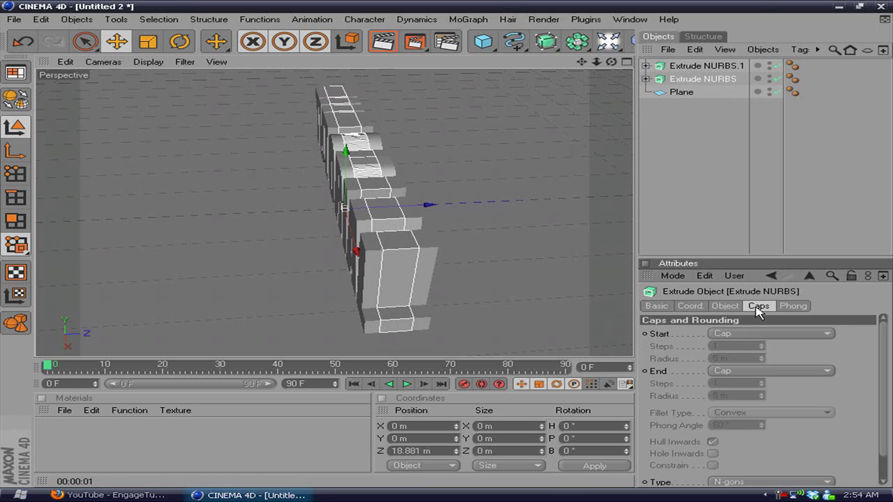
pyautogui.click(732, 333)
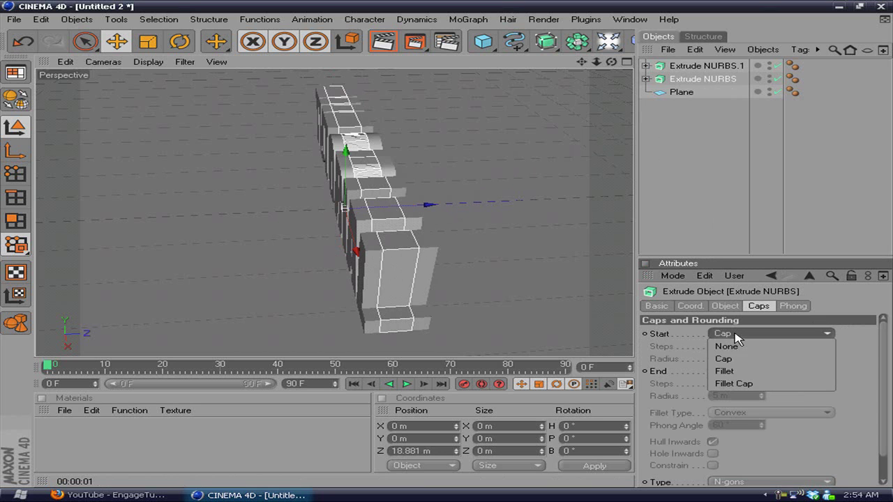
pyautogui.click(735, 381)
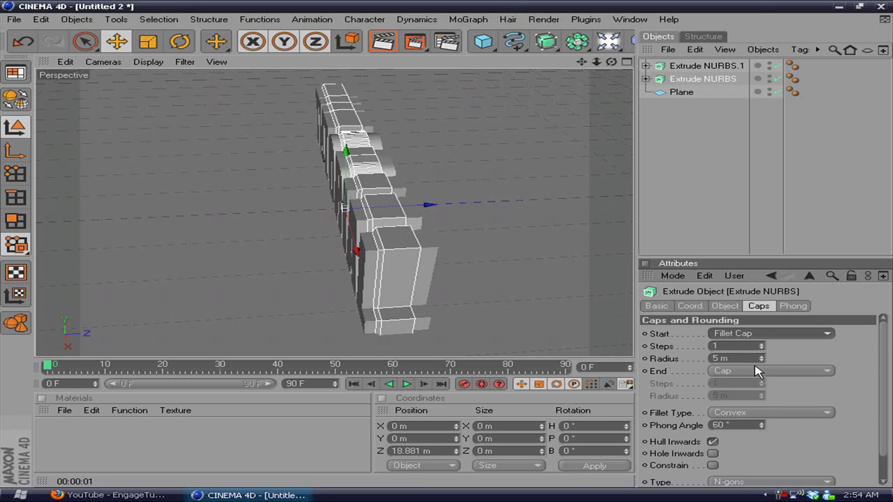
pyautogui.click(752, 372)
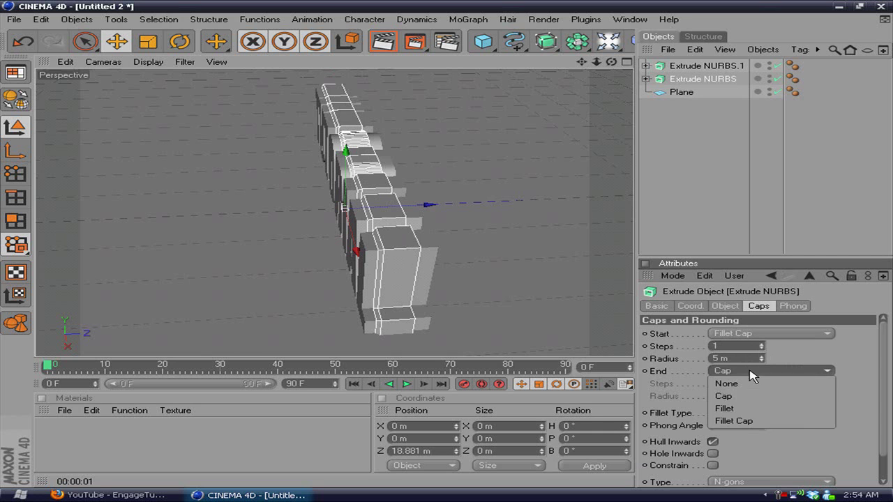
pyautogui.click(734, 422)
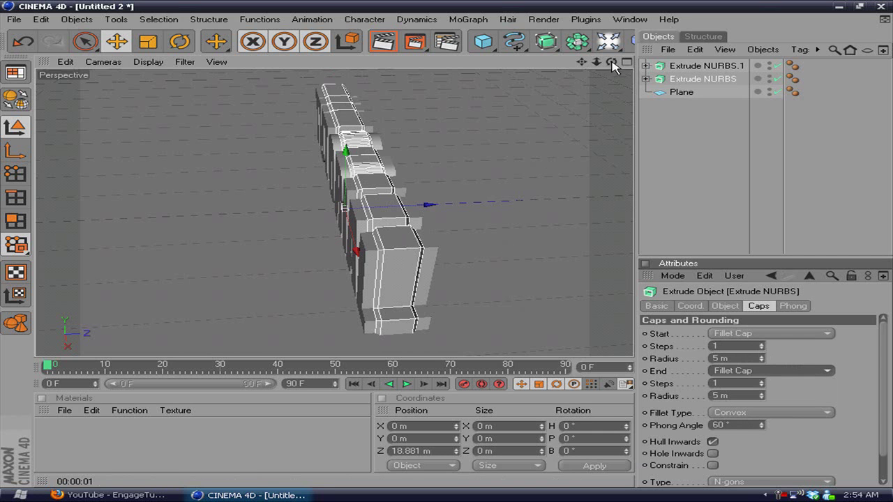
pyautogui.moveTo(611, 62); pyautogui.dragTo(530, 69)
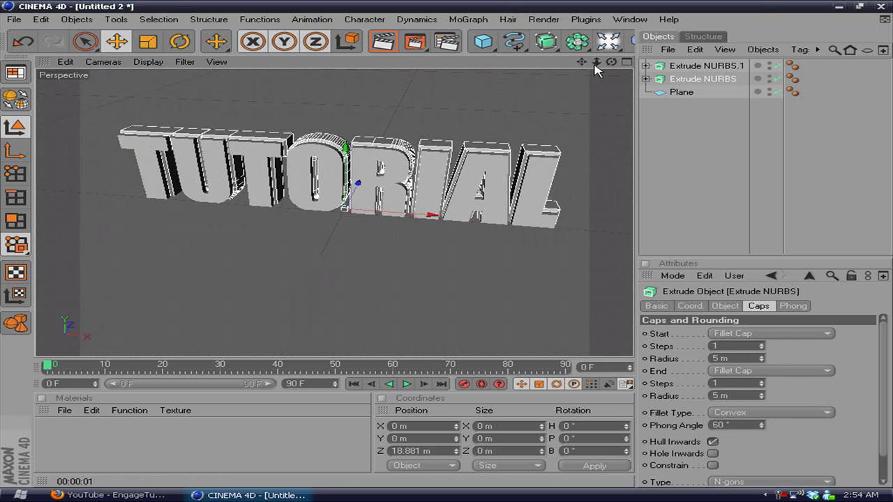
# Create a new material, Mat, coloured green 0/202/27
pyautogui.moveTo(611, 62); pyautogui.dragTo(577, 63)
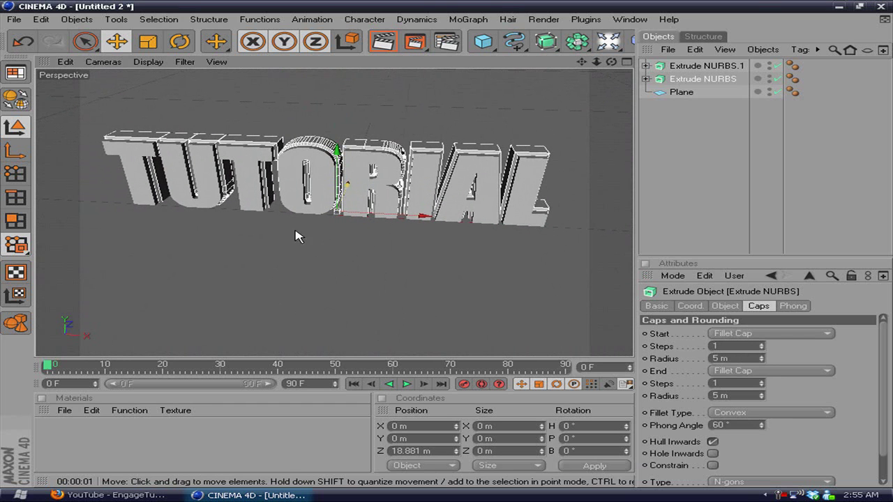
pyautogui.doubleClick(130, 439)
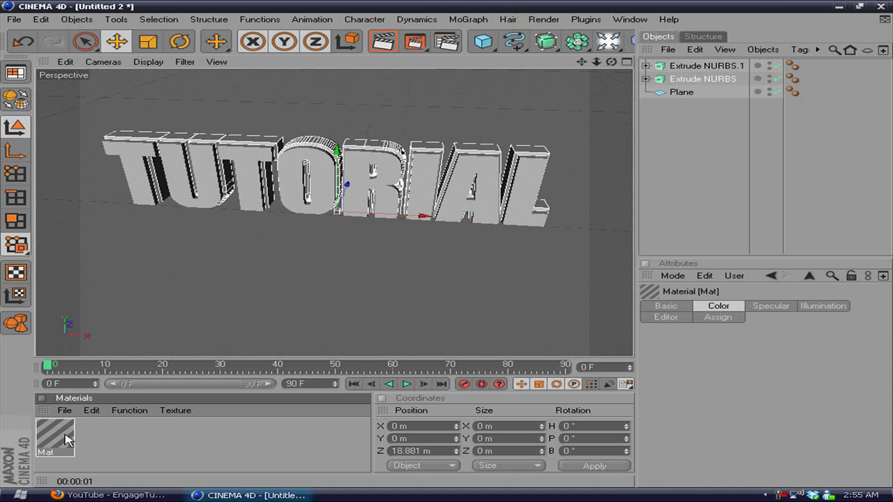
pyautogui.doubleClick(67, 436)
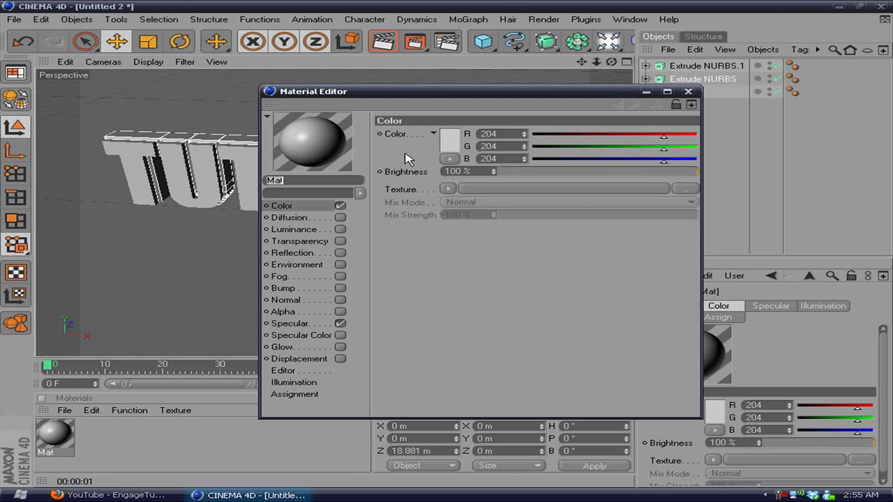
pyautogui.click(449, 145)
pyautogui.click(466, 99)
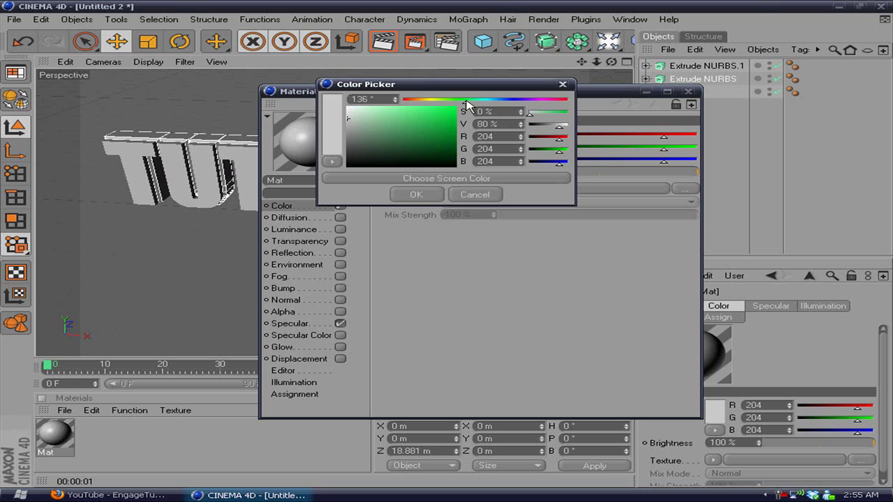
pyautogui.moveTo(443, 129); pyautogui.dragTo(461, 118)
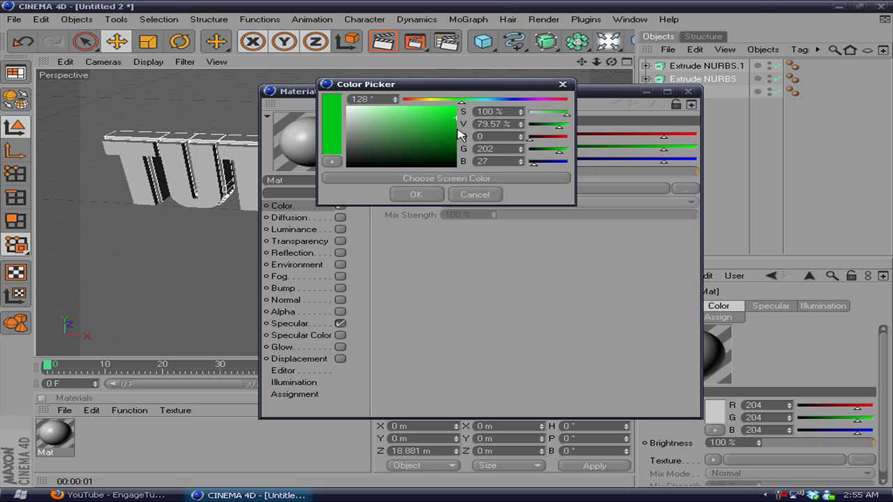
pyautogui.click(421, 197)
# Enable transparency and reflection on Mat, each at 20% brightness
pyautogui.click(340, 242)
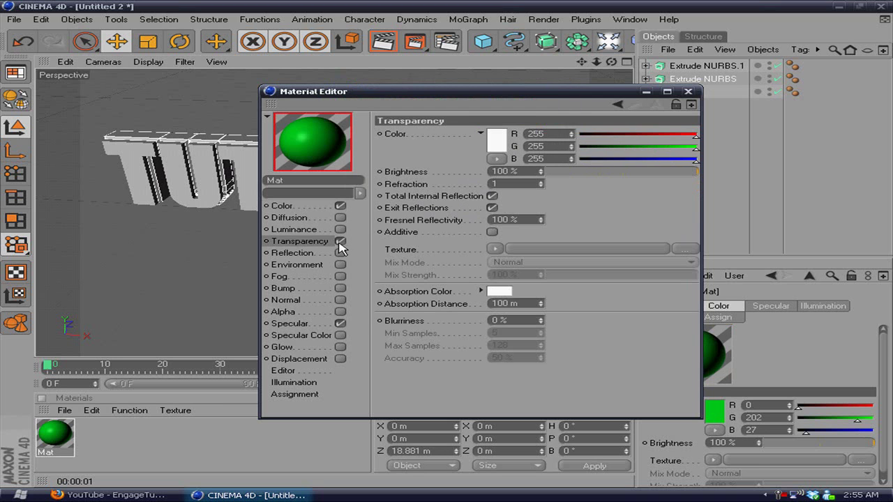
pyautogui.click(522, 171)
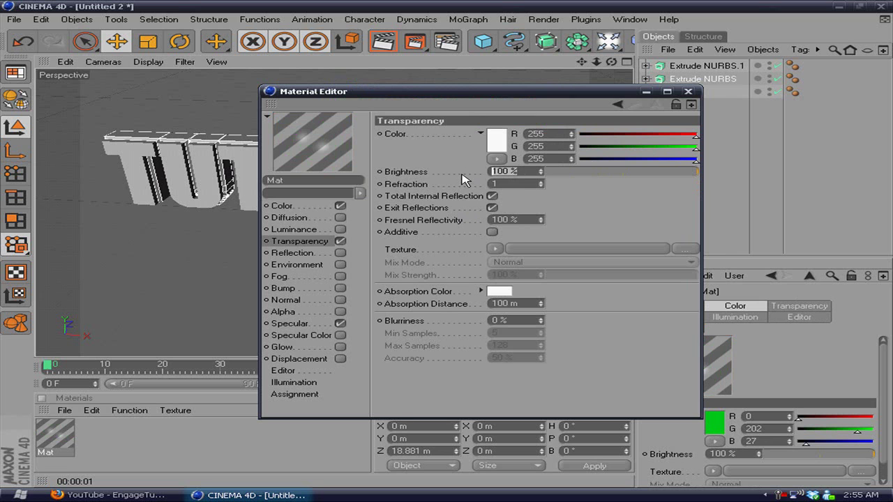
pyautogui.write('20')
pyautogui.press('Return')
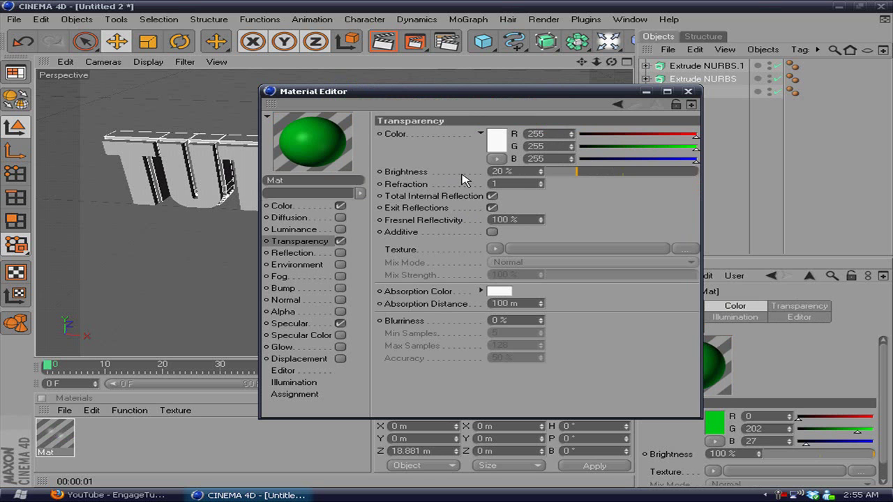
pyautogui.click(341, 252)
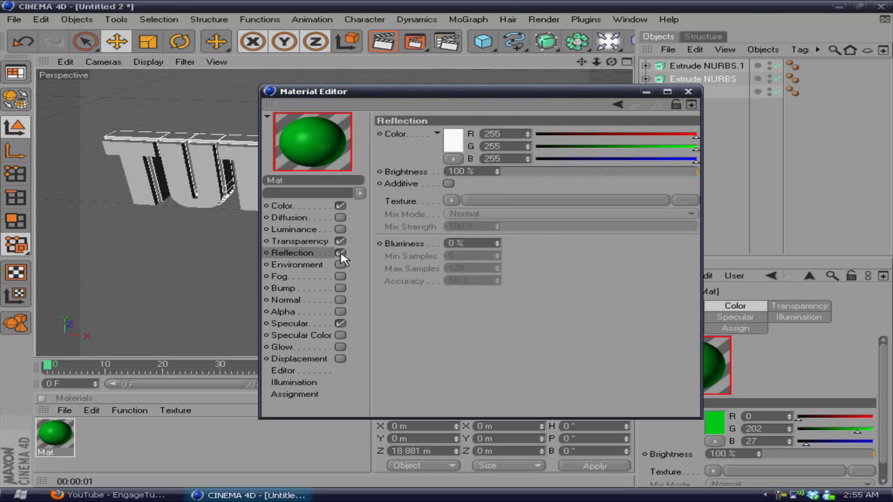
pyautogui.click(489, 171)
pyautogui.write('20')
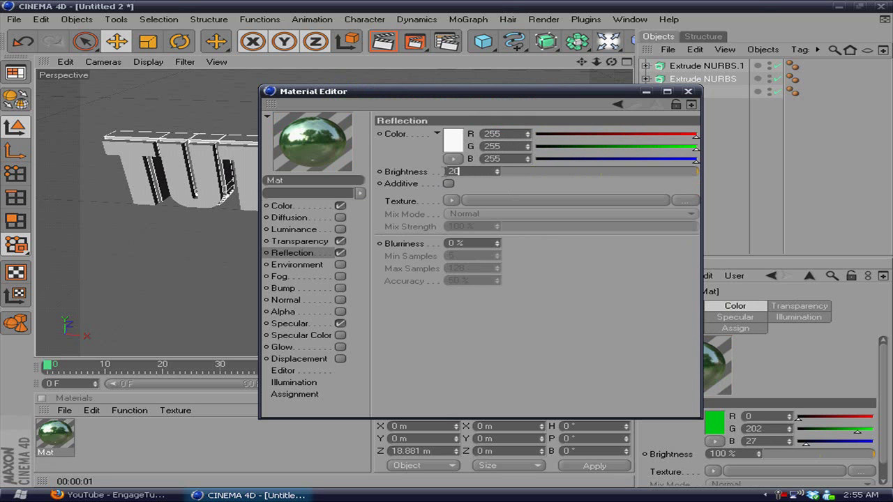
pyautogui.press('Return')
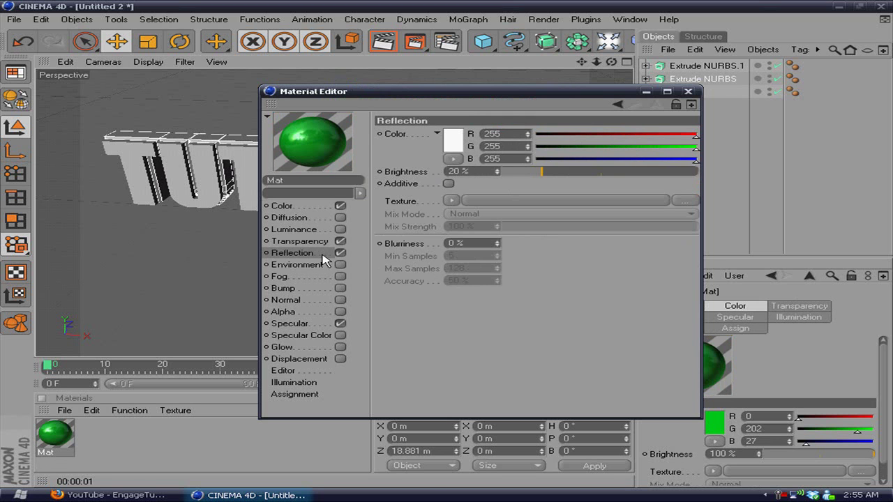
# Apply Mat to the back Extrude NURBS text and render a preview
pyautogui.click(688, 92)
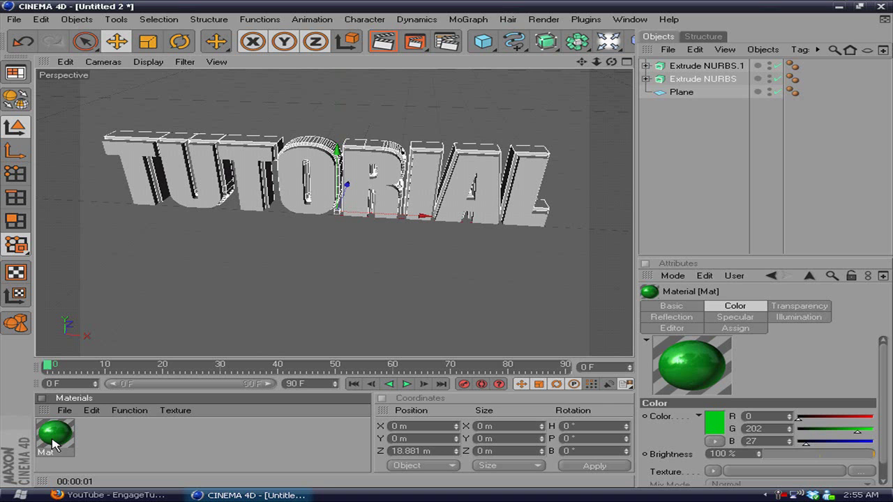
pyautogui.moveTo(53, 445); pyautogui.dragTo(393, 148)
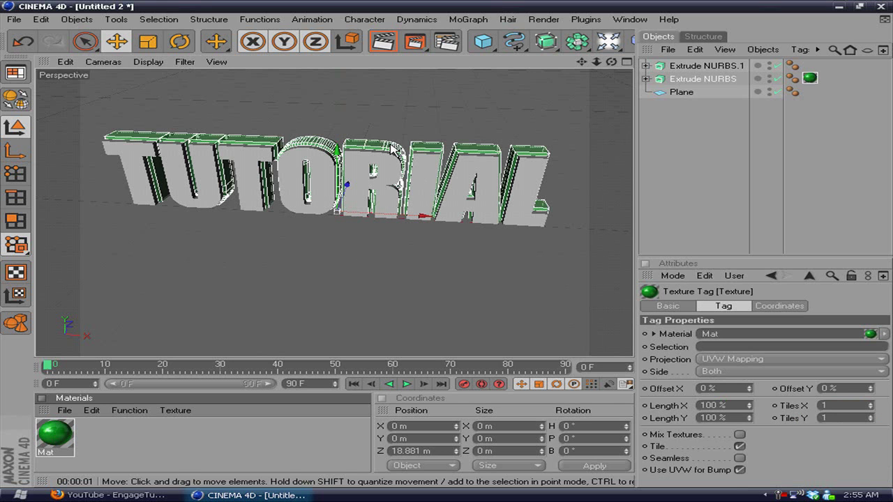
pyautogui.click(387, 43)
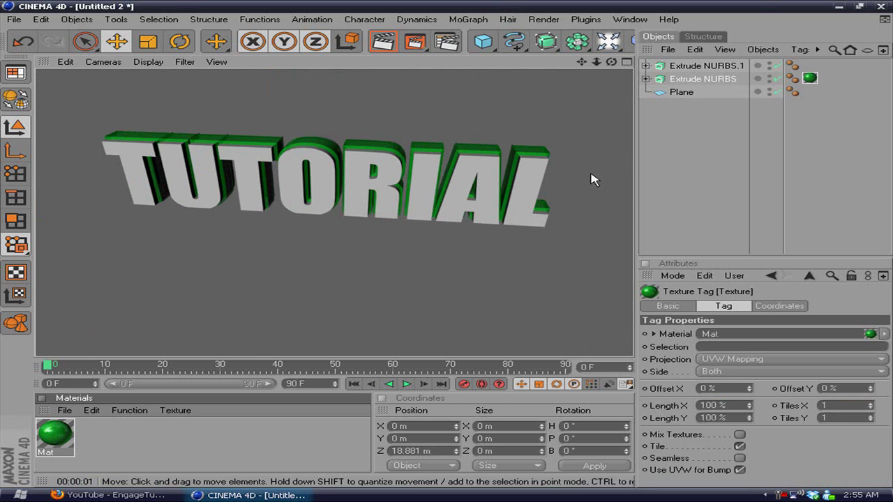
# Create a new material, Mat.1, coloured dark grey 115
pyautogui.click(390, 300)
pyautogui.doubleClick(155, 442)
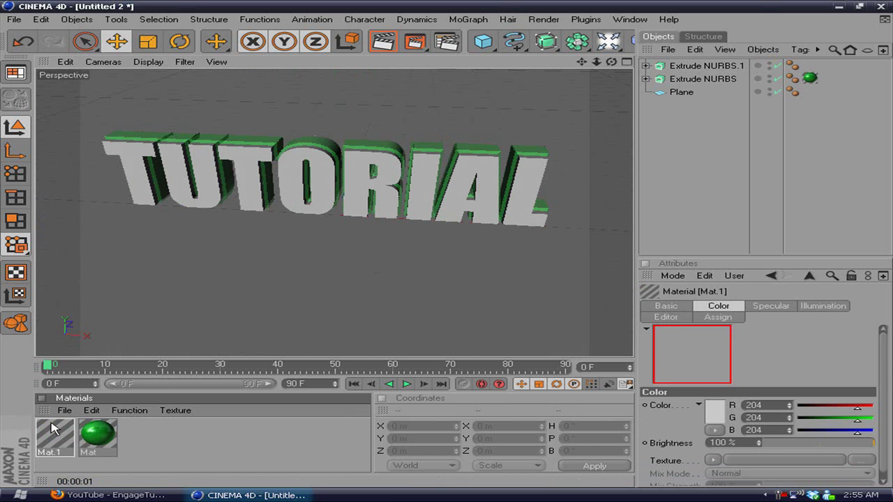
pyautogui.doubleClick(55, 434)
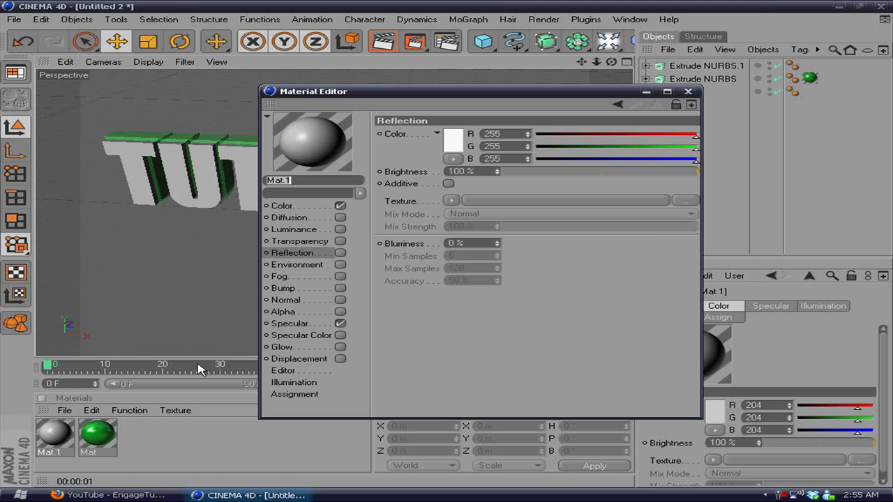
pyautogui.click(326, 208)
pyautogui.click(449, 147)
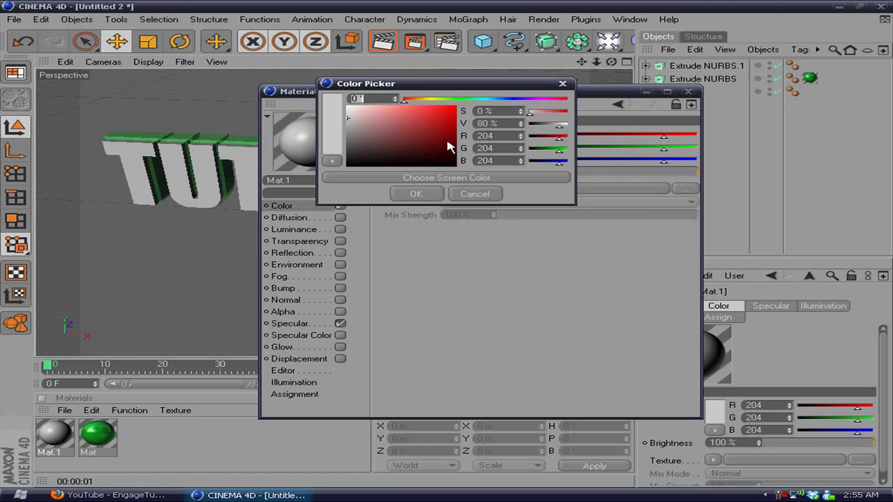
pyautogui.moveTo(383, 145); pyautogui.dragTo(347, 138)
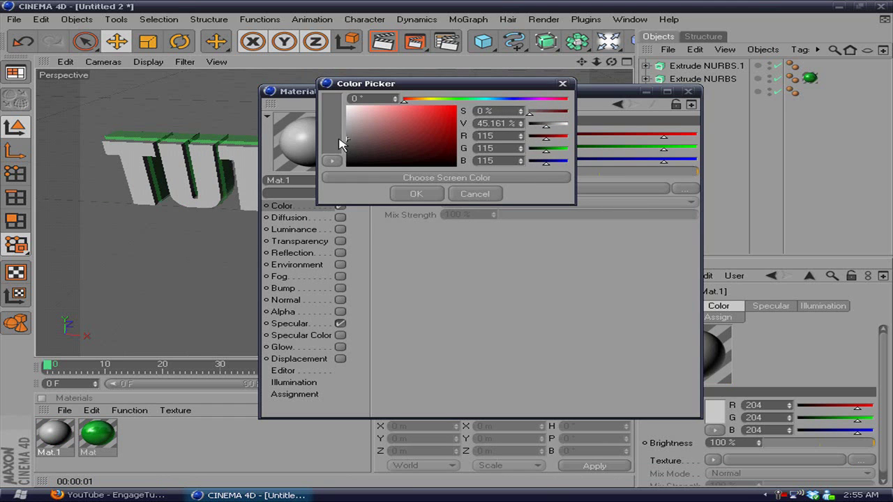
pyautogui.click(413, 194)
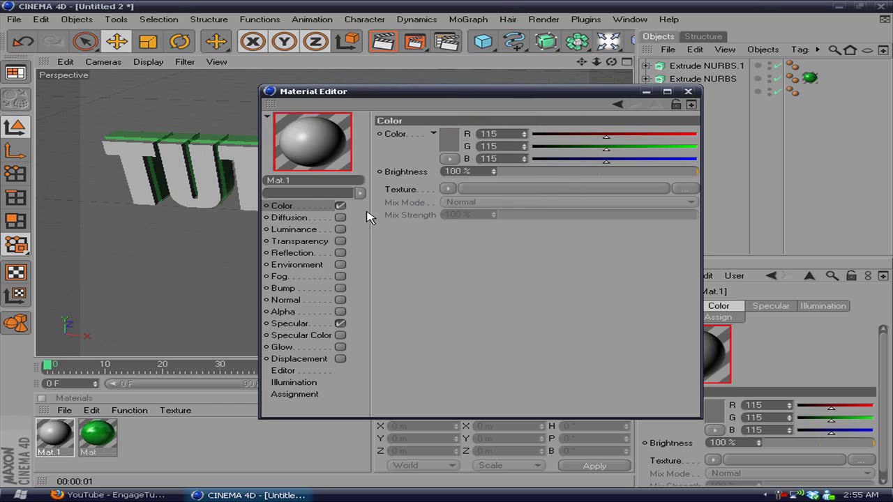
# Give Mat.1 10% transparency and 20% reflection, then apply it to Extrude NURBS.1
pyautogui.click(340, 241)
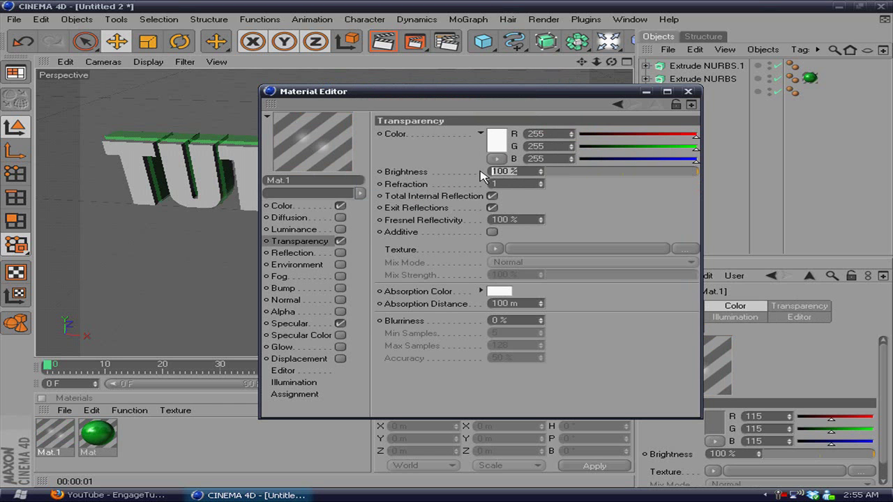
pyautogui.write('10')
pyautogui.press('Return')
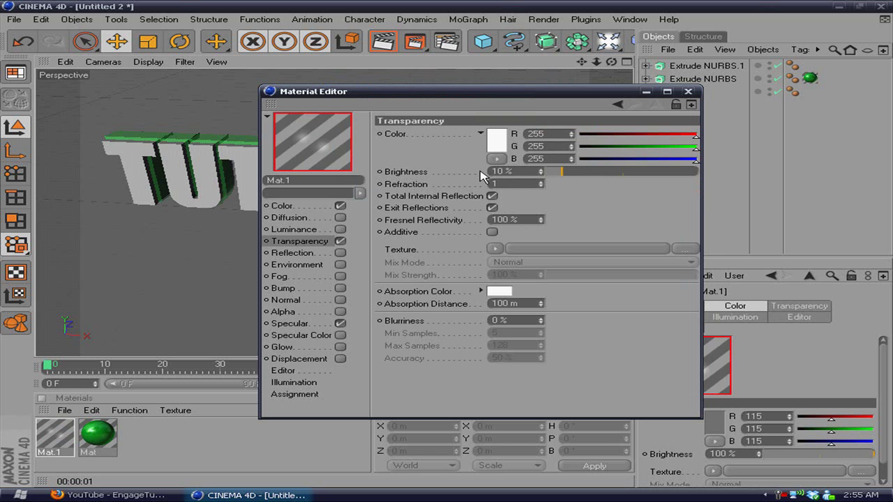
pyautogui.click(340, 253)
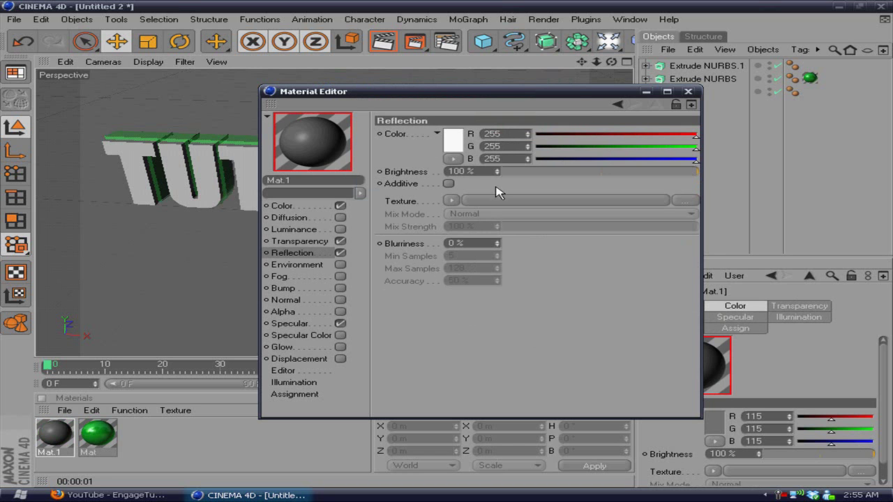
pyautogui.doubleClick(486, 170)
pyautogui.write('20')
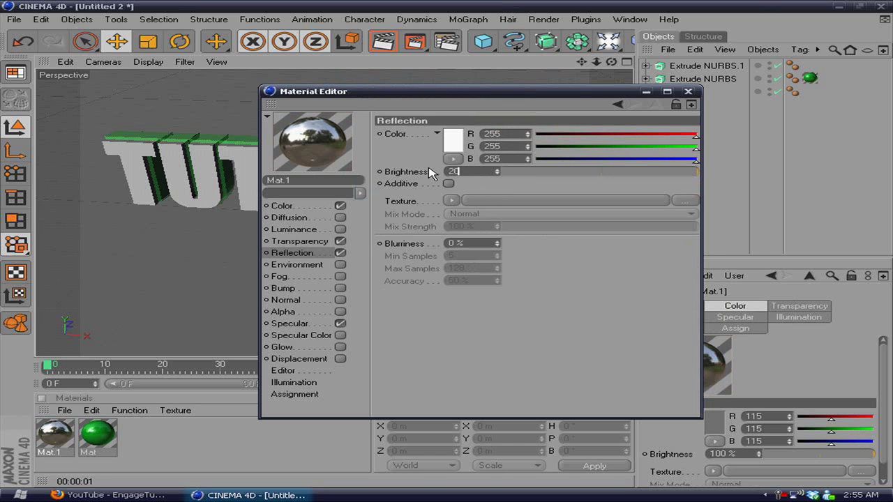
pyautogui.press('Return')
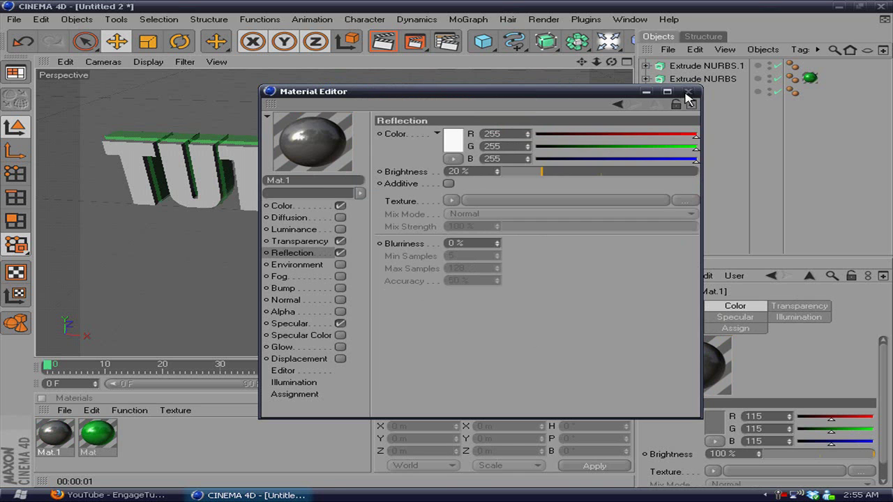
pyautogui.click(688, 91)
pyautogui.moveTo(47, 437); pyautogui.dragTo(207, 182)
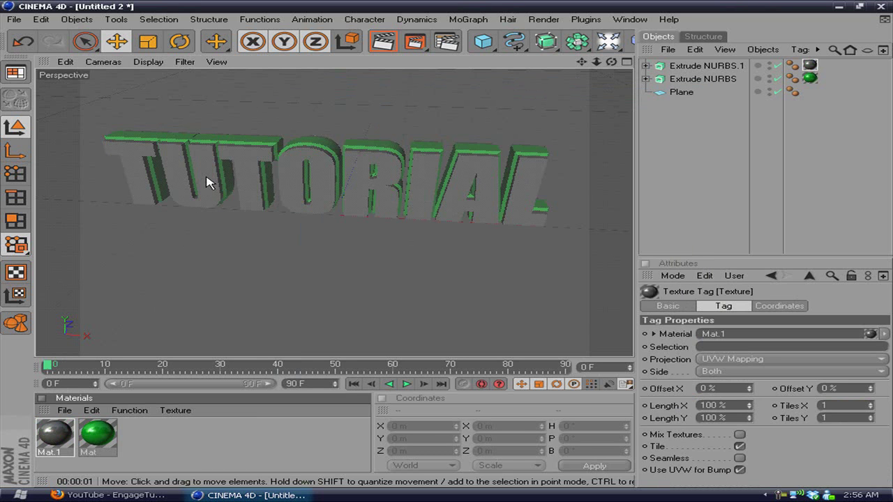
# Render the active view to preview the green-edged TUTORIAL text behind translucent grey letters
pyautogui.click(389, 49)
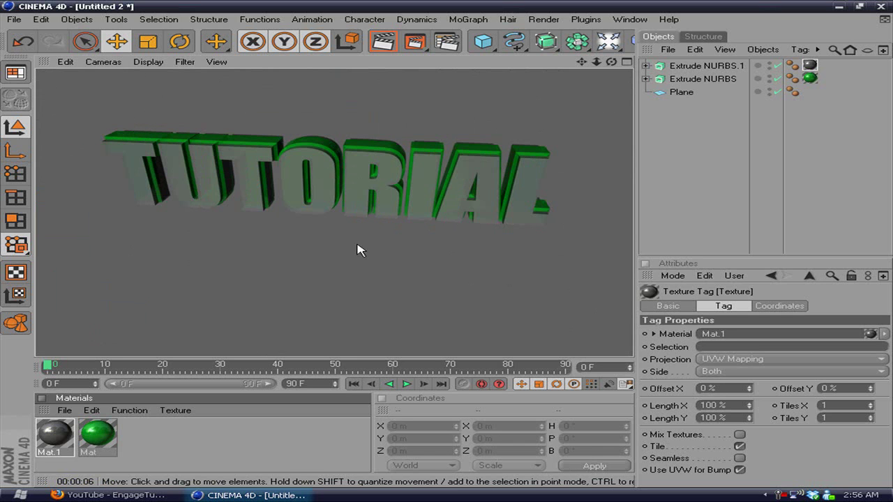
# Add an omni light and raise it above the TUTORIAL text to about Y 340 m
pyautogui.click(313, 227)
pyautogui.click(608, 41)
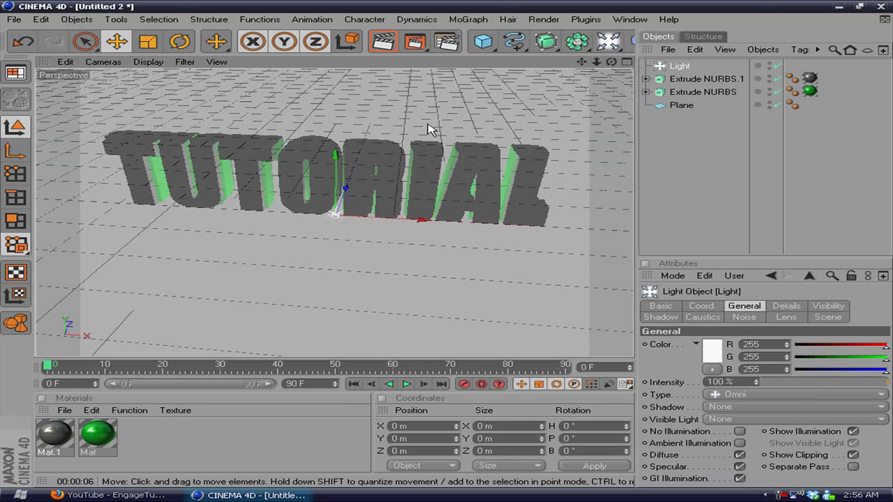
pyautogui.moveTo(339, 164); pyautogui.dragTo(290, 145)
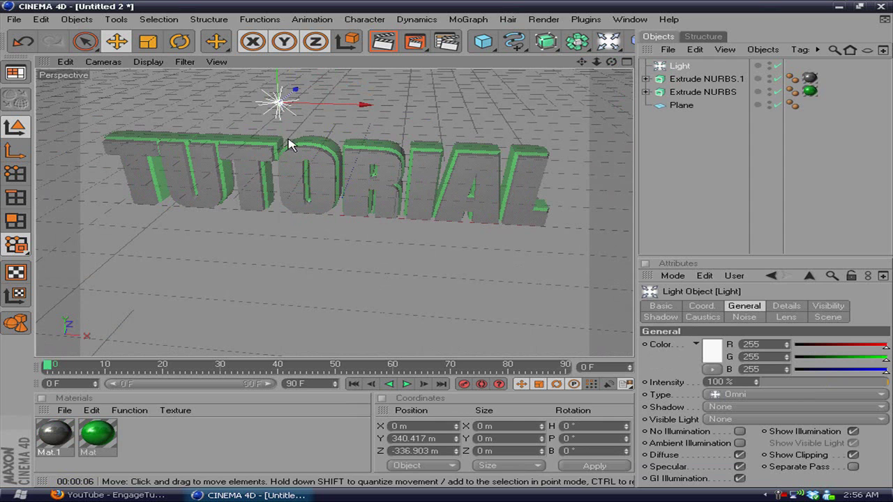
# Render the active view again to see the omni-lit green and grey TUTORIAL text
pyautogui.click(383, 43)
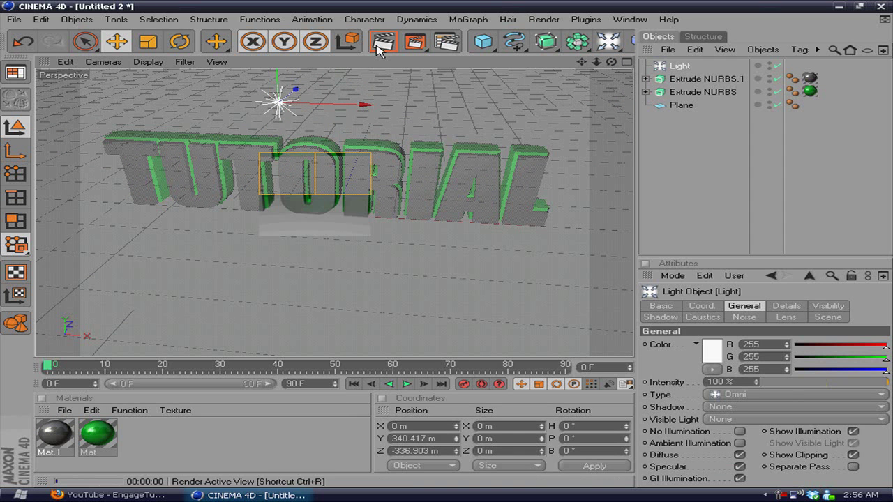